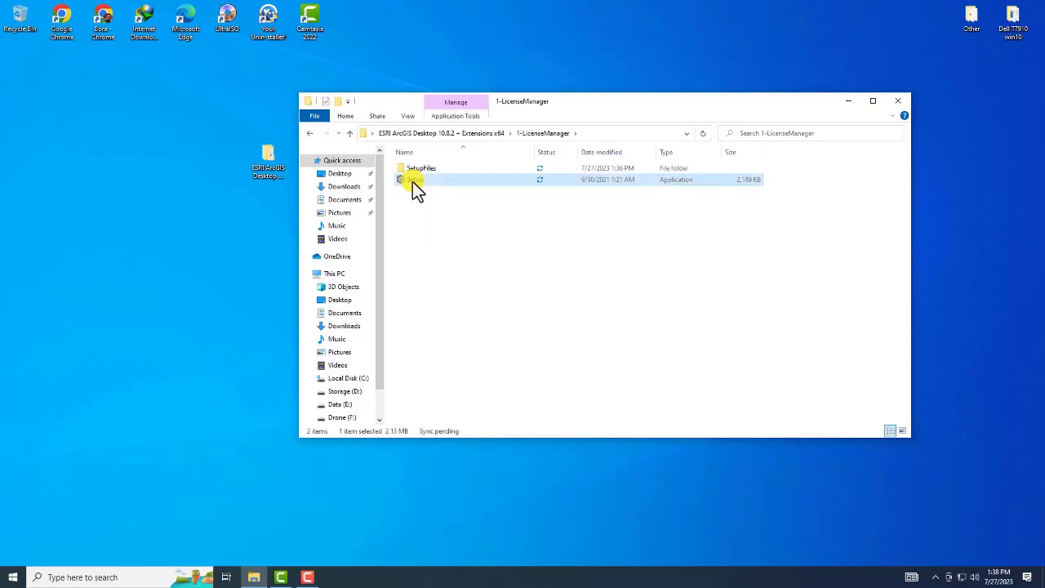
- Install ArcGIS License Manager 2021.1 from the 1-LicenseManager folder, accepting the master agreement and the default destination folder
double_click(412, 181)
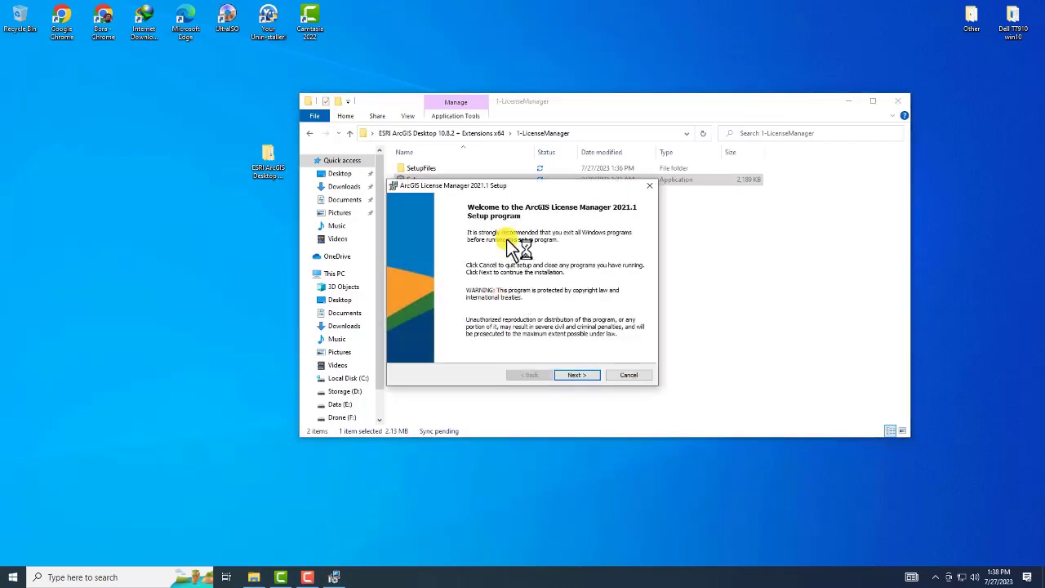
click(569, 375)
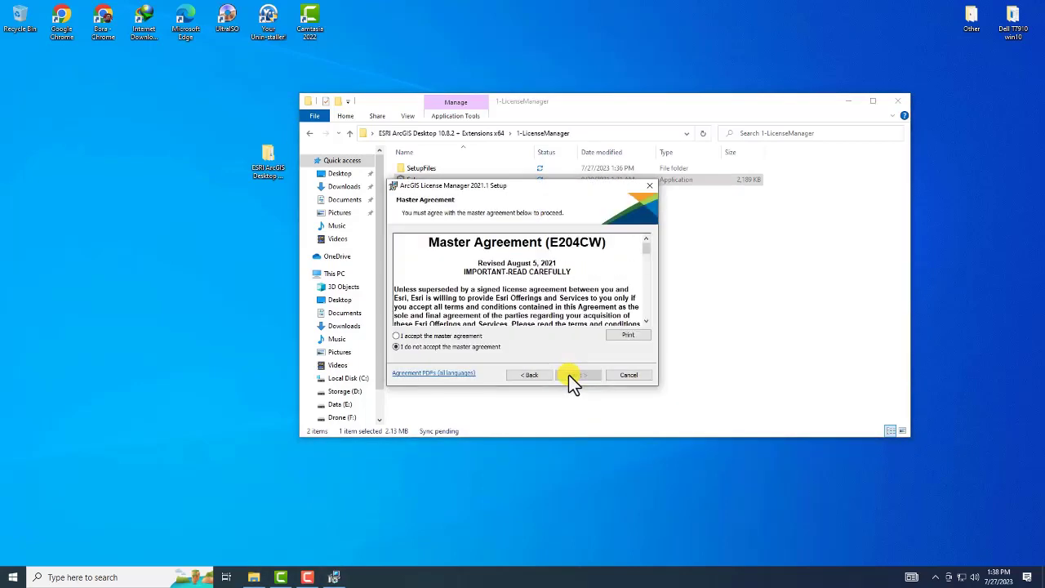
click(400, 335)
click(587, 377)
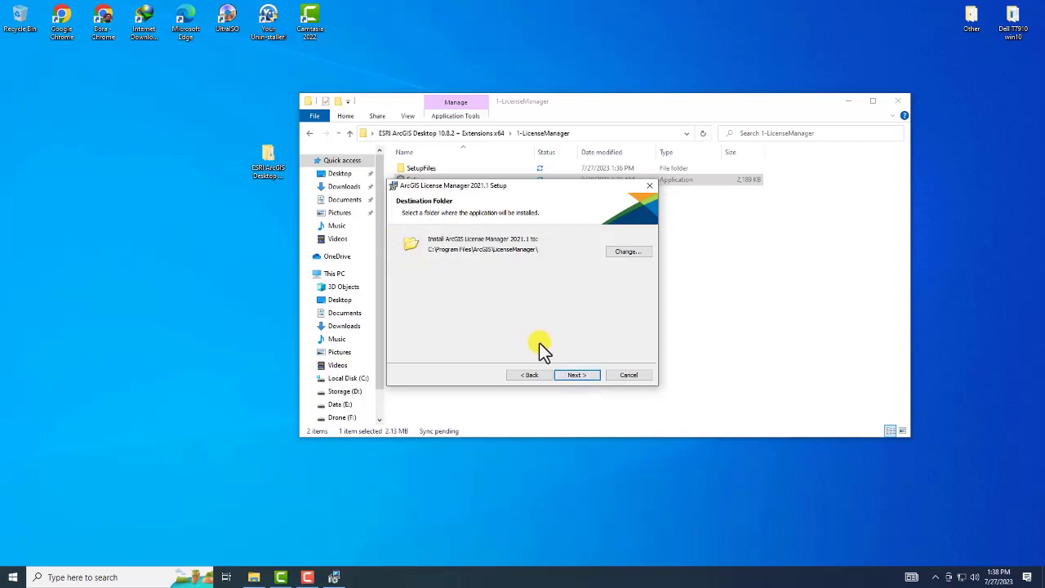
click(576, 376)
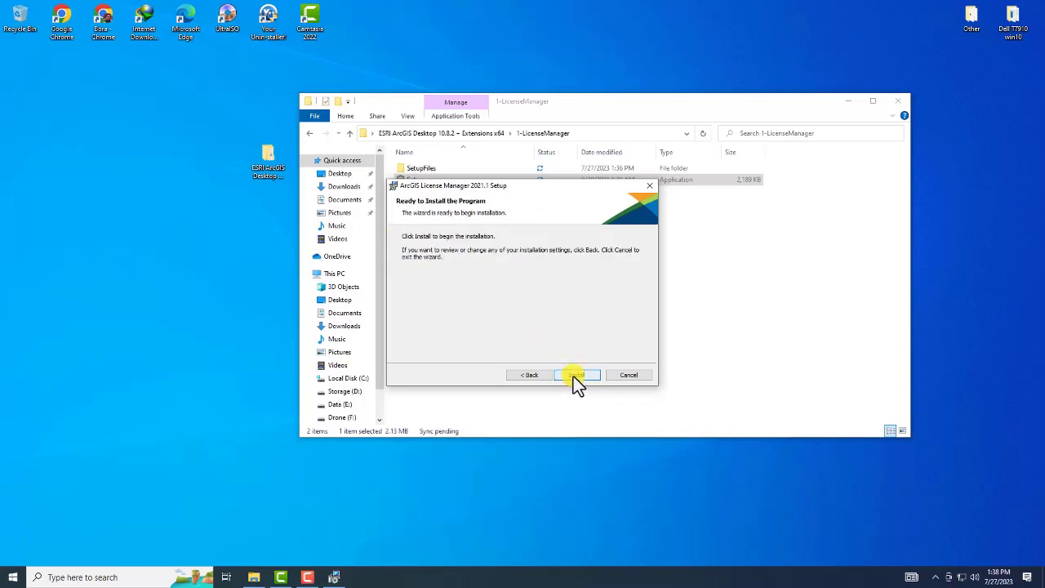
click(574, 375)
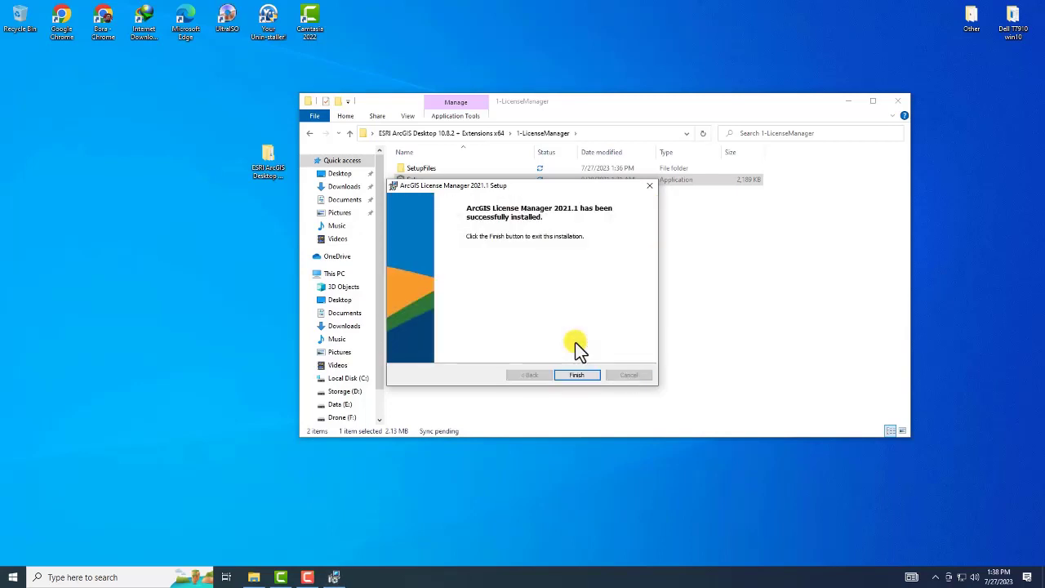
click(575, 374)
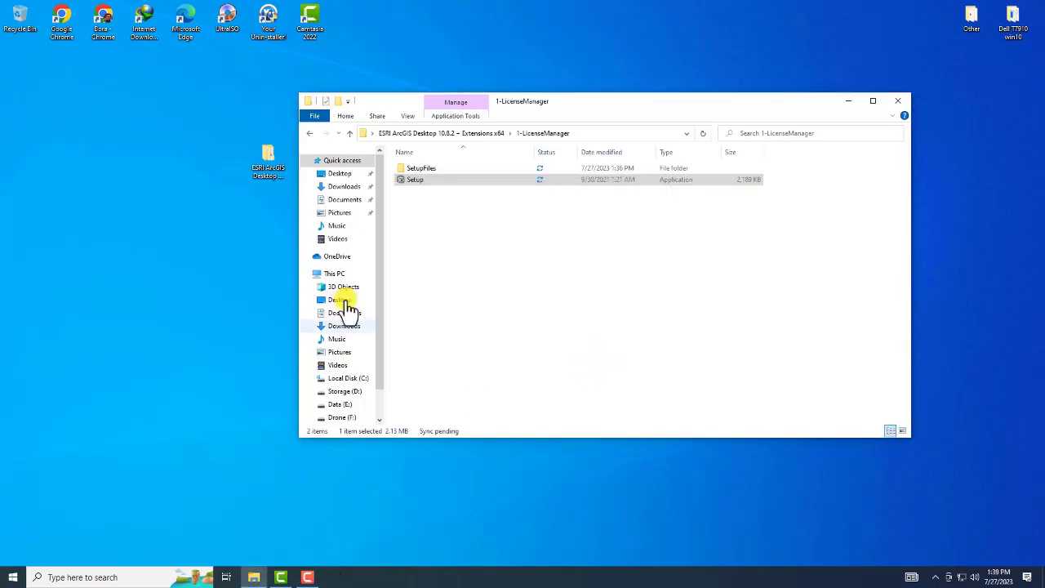
- Return to the main ArcGIS installer folder and close the ArcGIS License Server Administrator without changing its settings
click(350, 133)
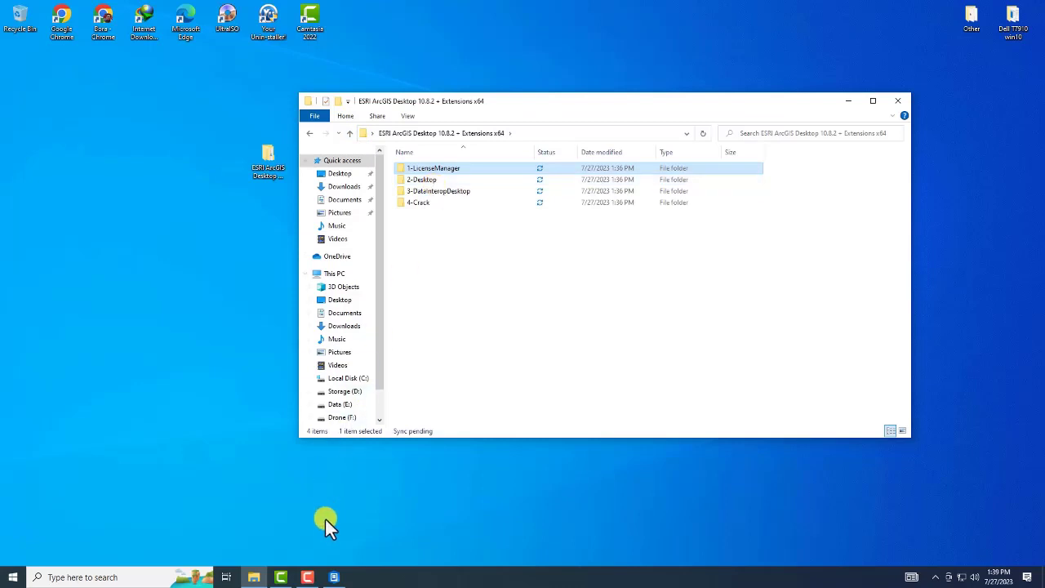
click(334, 577)
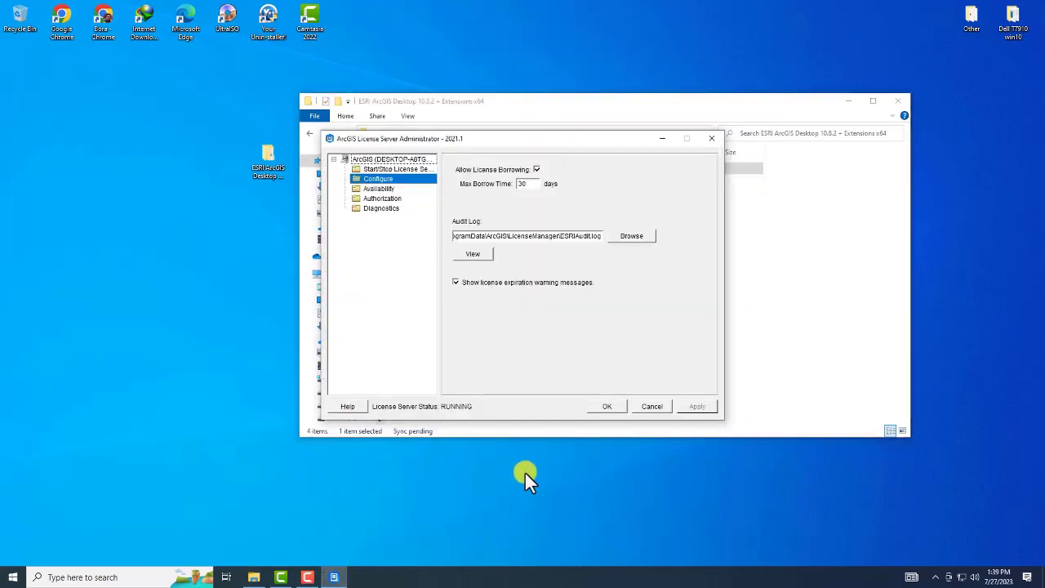
drag(534, 144, 345, 199)
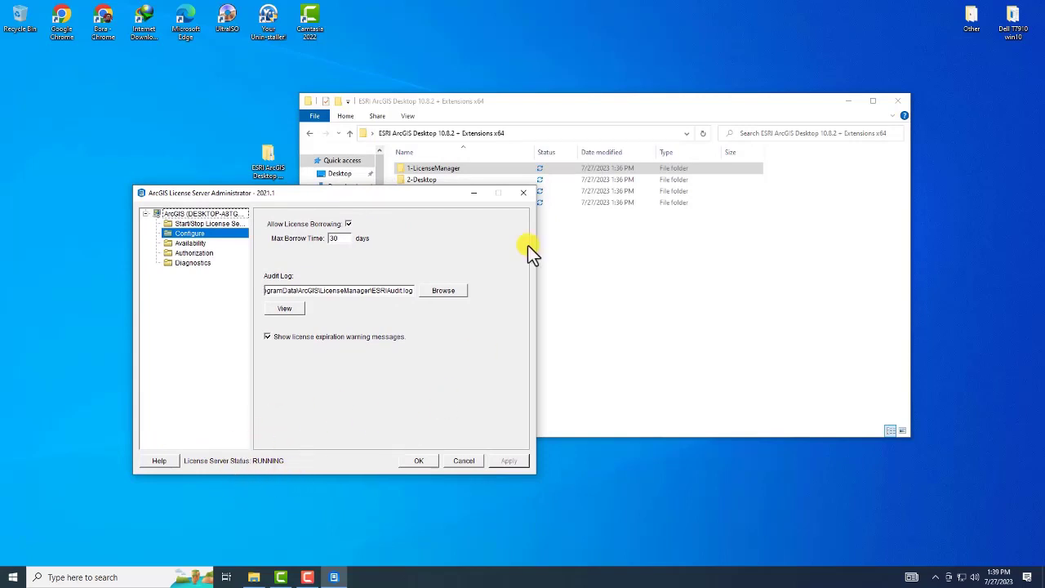
click(522, 193)
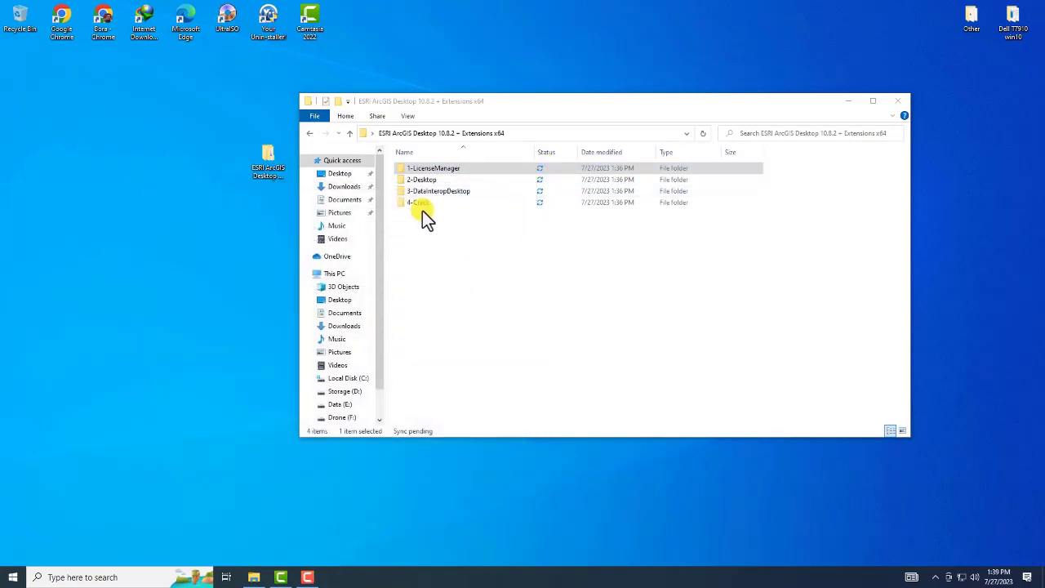
- Start the ArcGIS Desktop 10.8.2 setup from the 2-Desktop folder and accept the master agreement
double_click(439, 181)
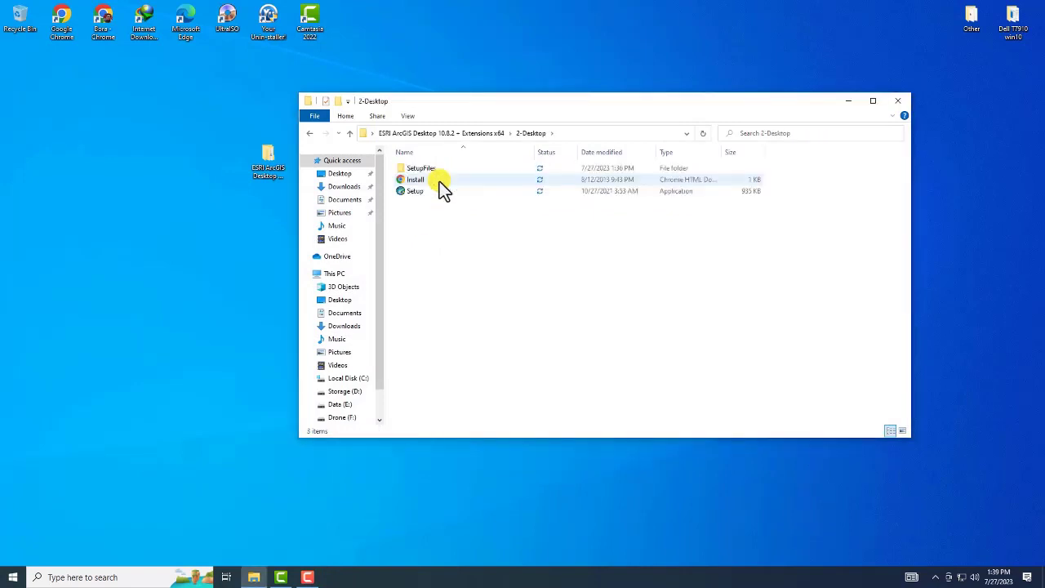
click(434, 192)
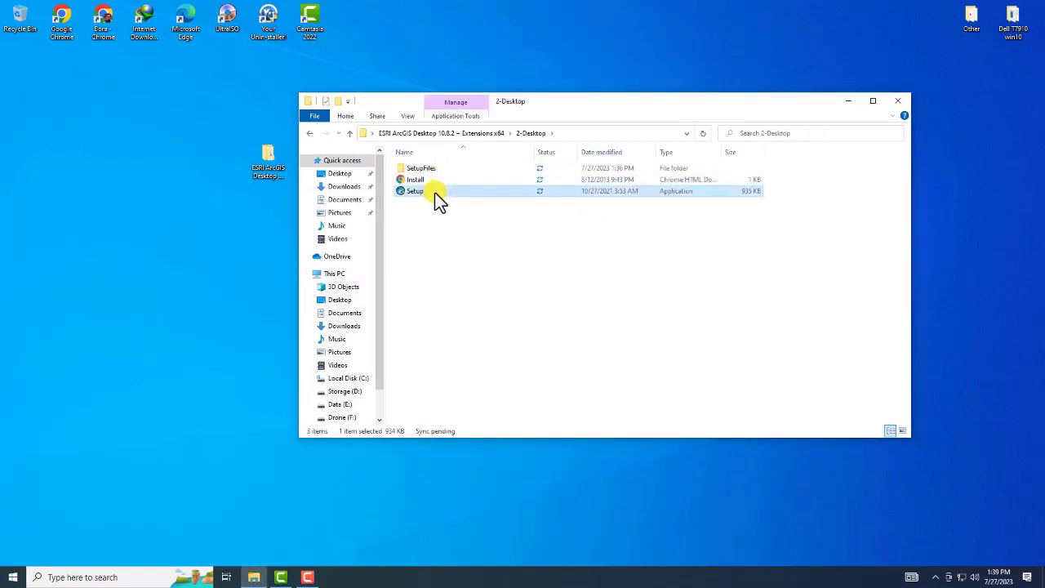
double_click(434, 192)
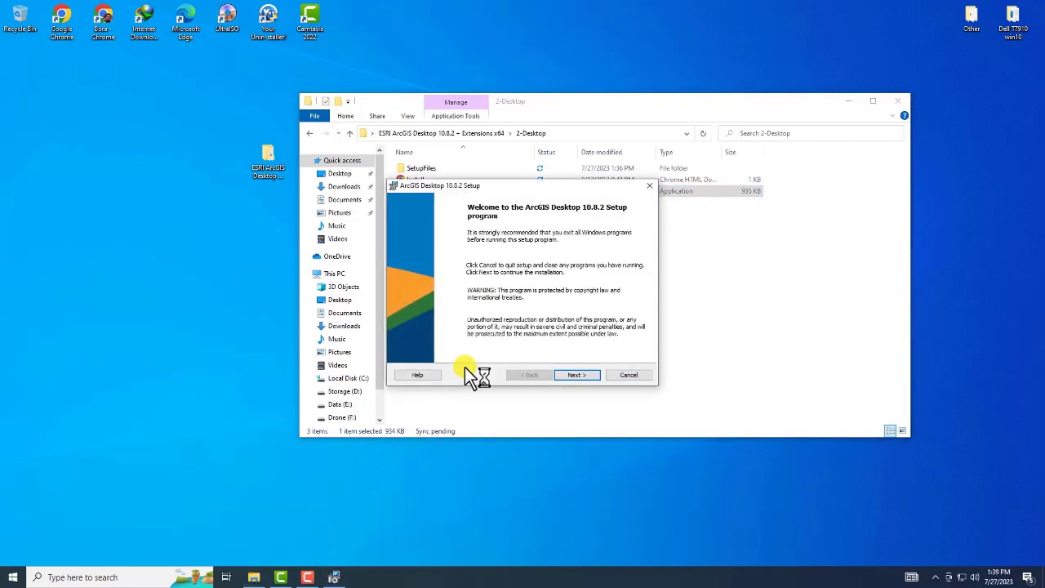
click(579, 376)
click(397, 335)
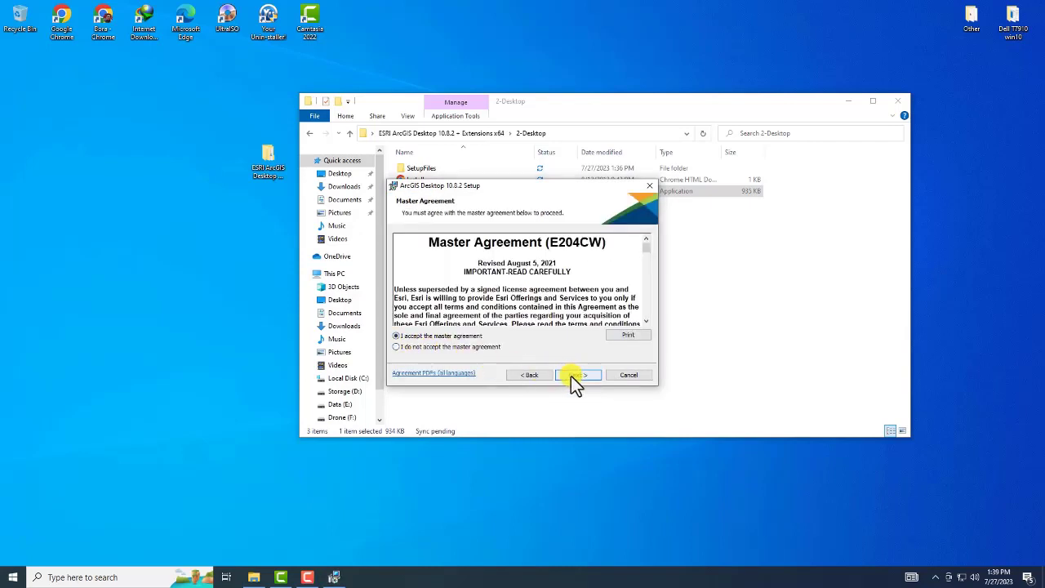
click(573, 375)
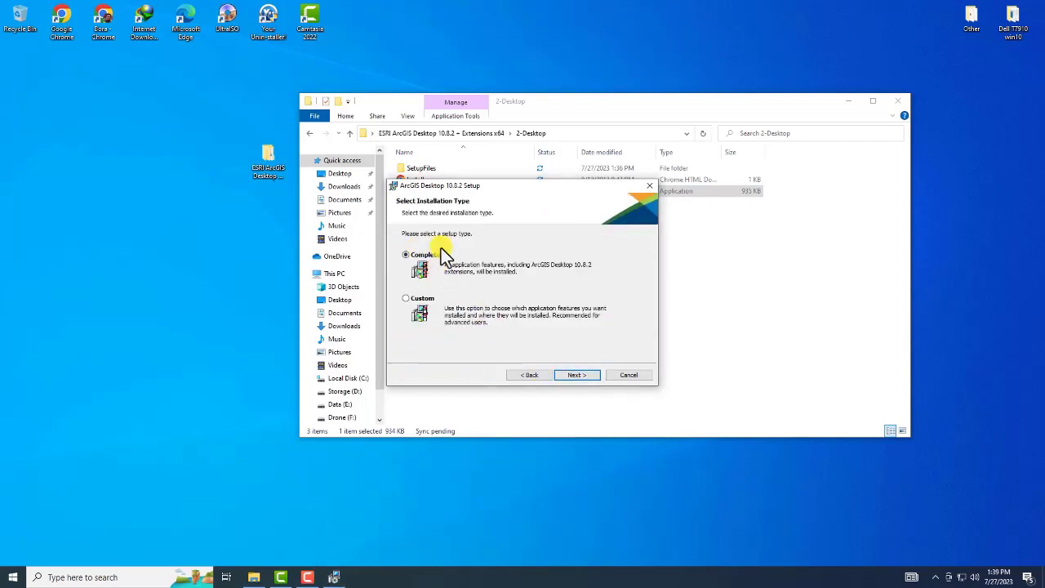
- Install the Complete setup type in the default application and Python folders, opting out of the Esri User Experience Improvement program, and dismiss the ArcGIS Administrator Wizard
click(571, 374)
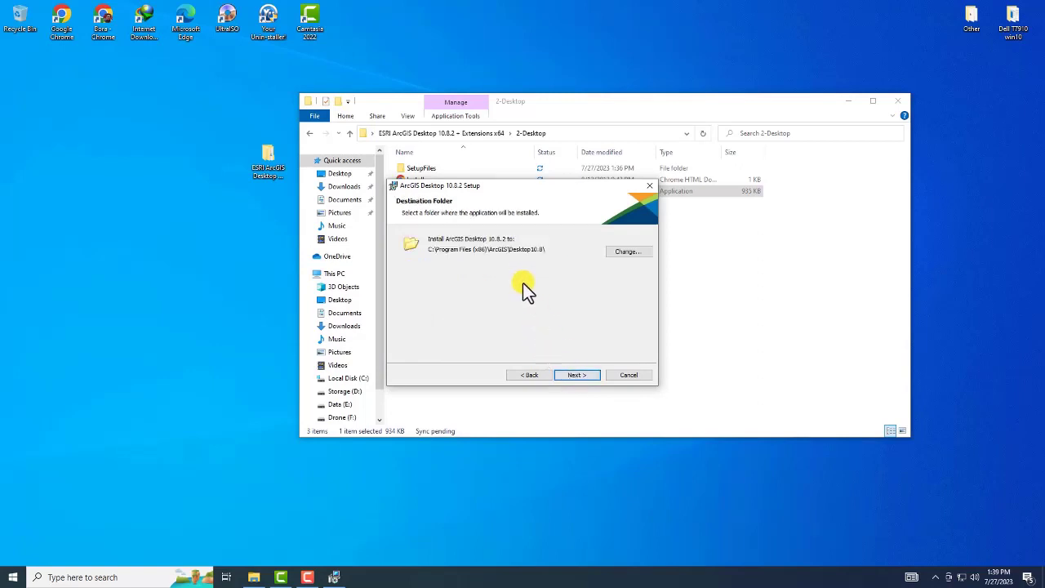
click(575, 376)
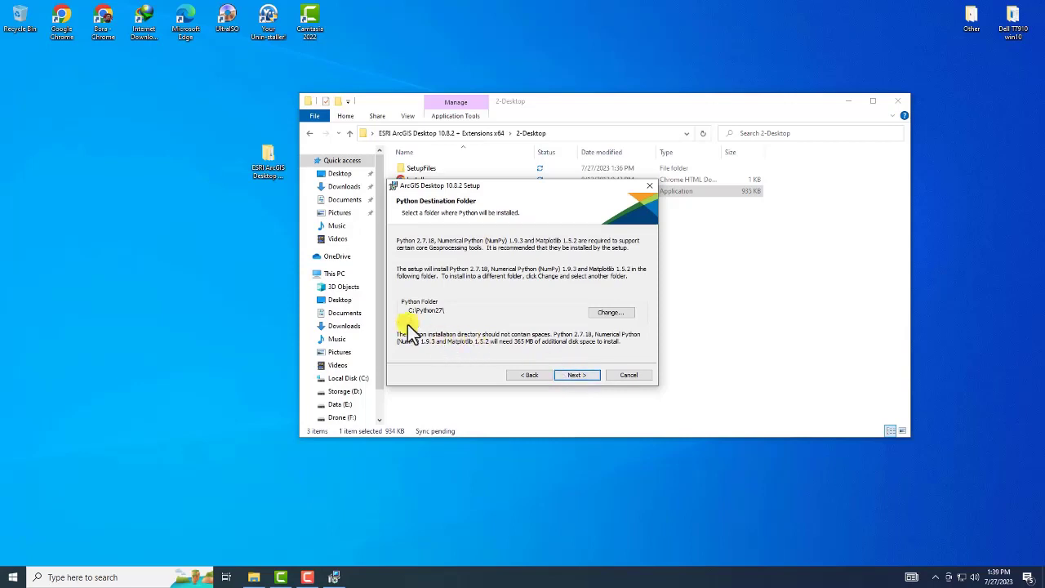
click(579, 376)
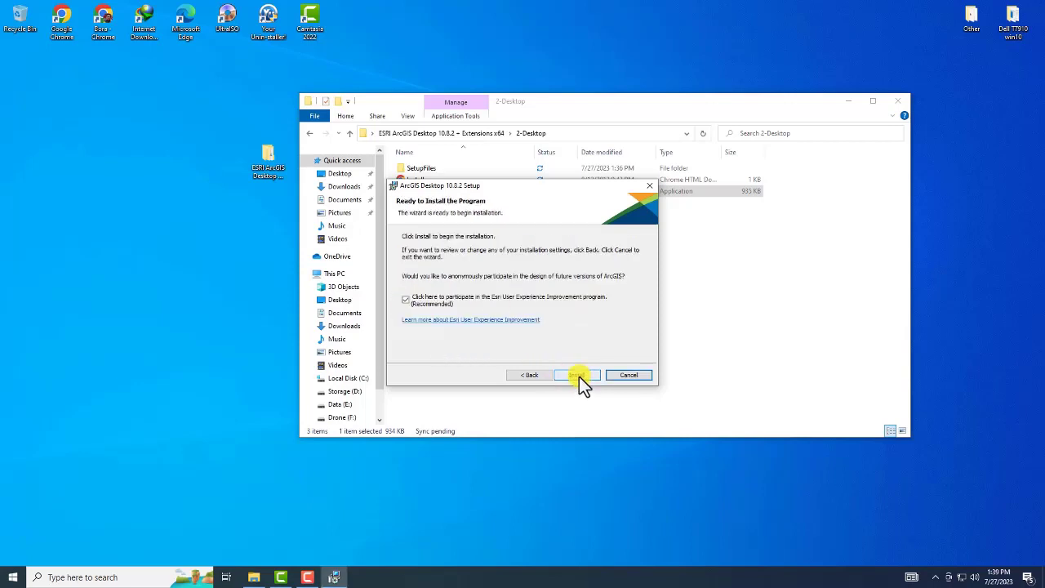
click(406, 301)
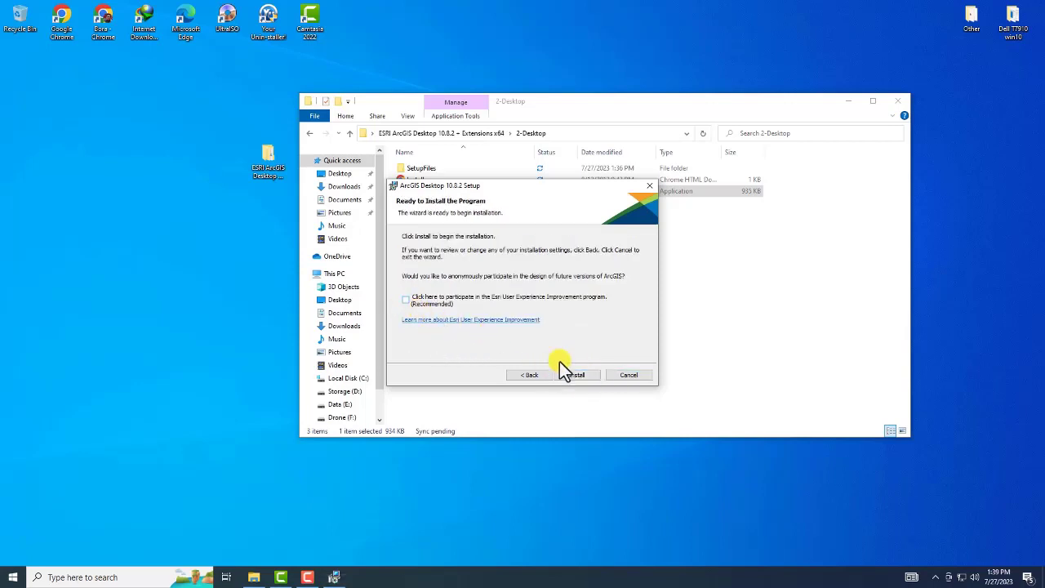
click(578, 376)
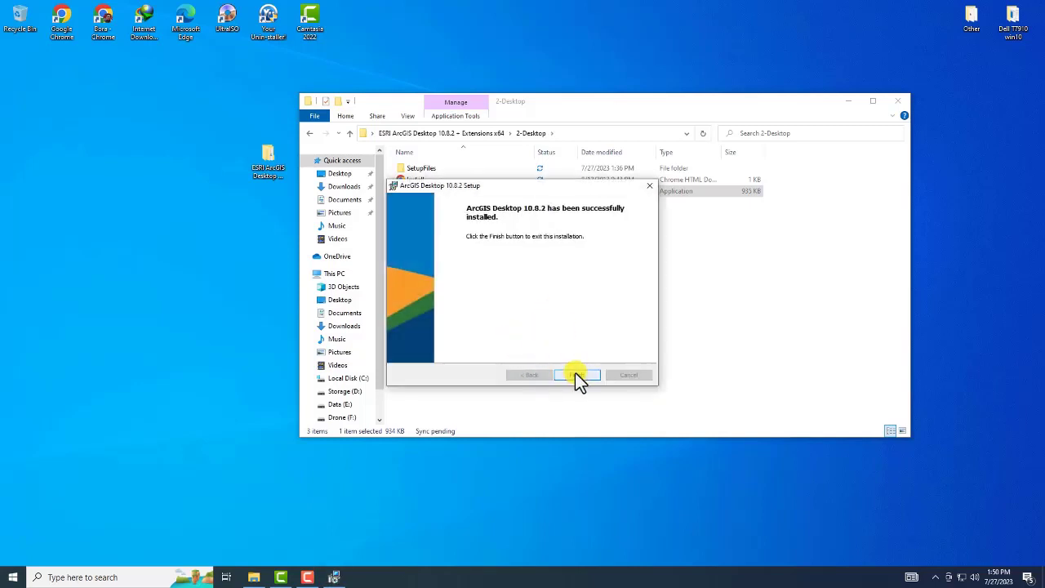
click(574, 375)
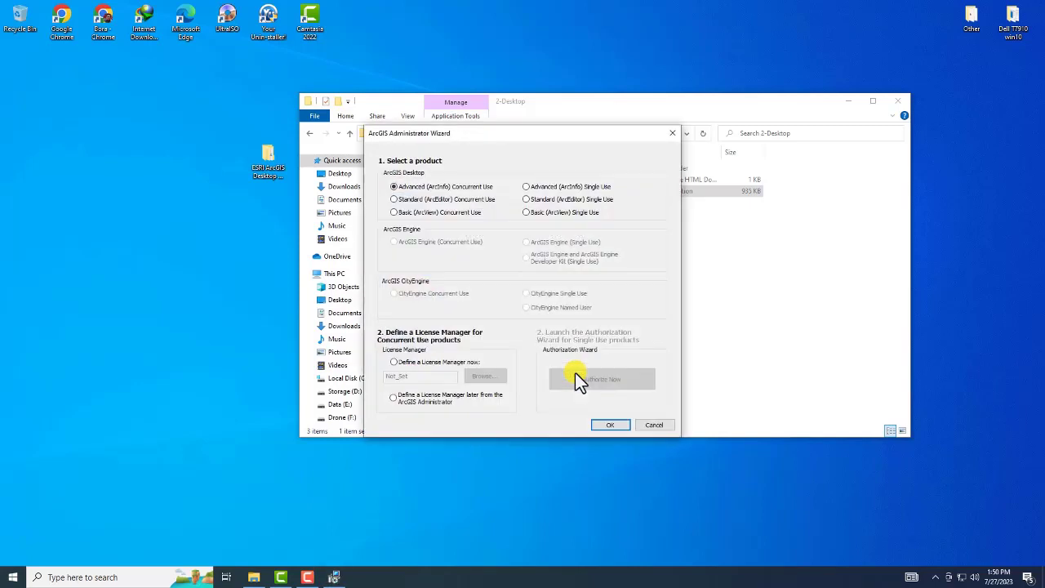
click(650, 425)
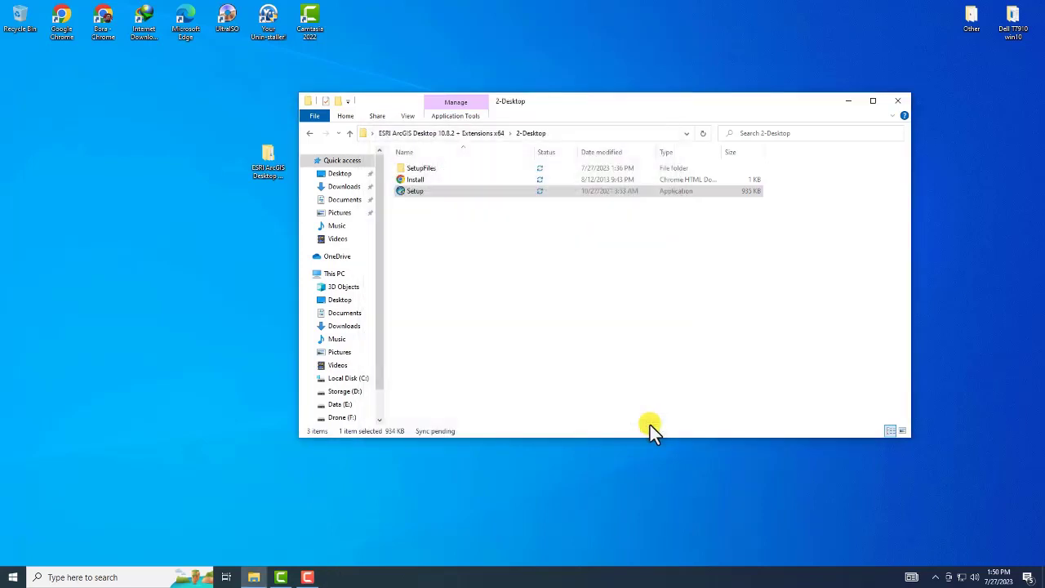
- Install ArcGIS Data Interoperability 10.8.2 for Desktop from the 3-DataInteropDesktop folder, accepting the master agreement and the default destination folder
click(347, 135)
double_click(427, 191)
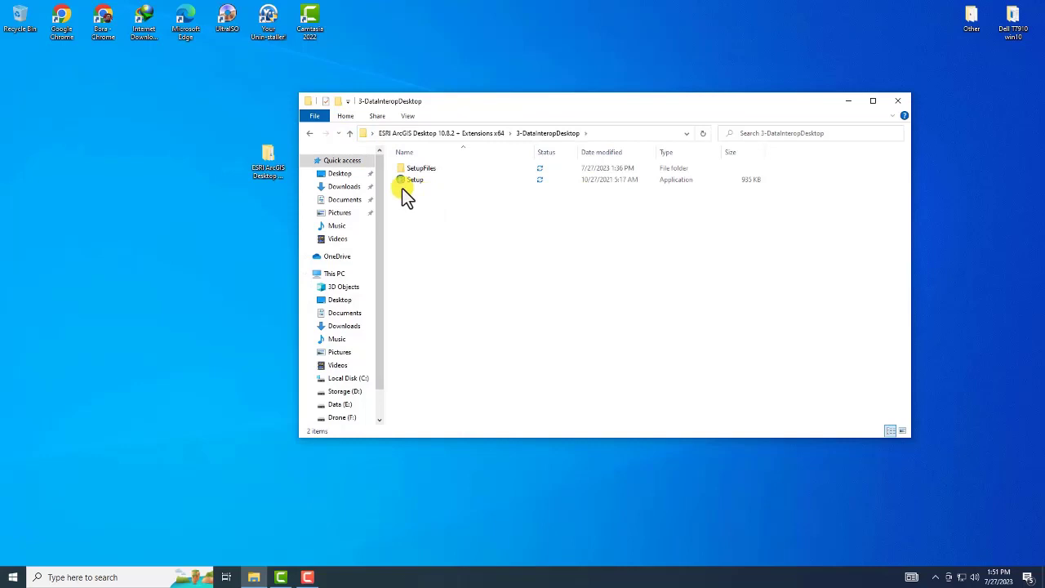
click(416, 182)
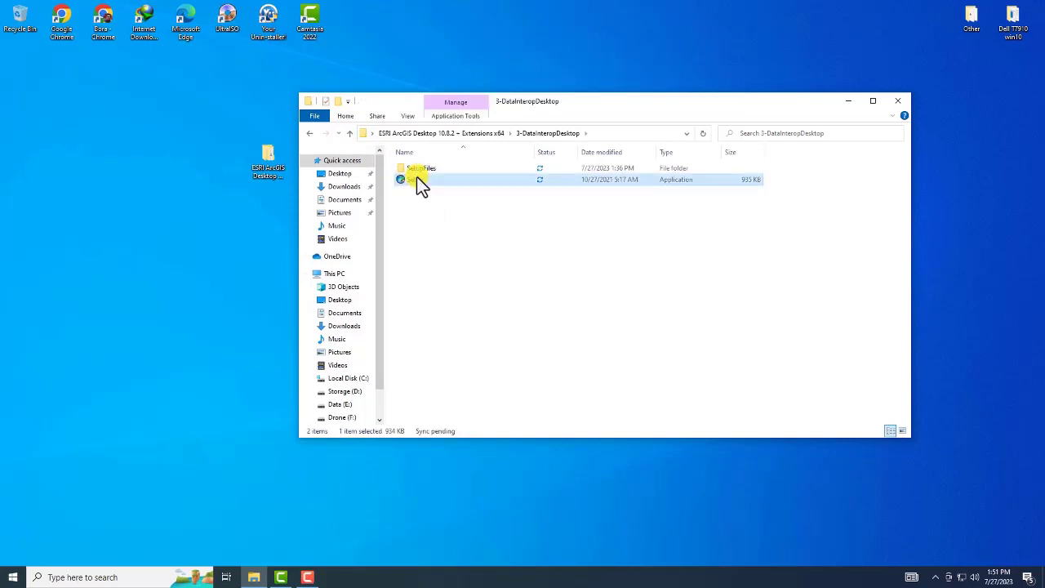
double_click(418, 182)
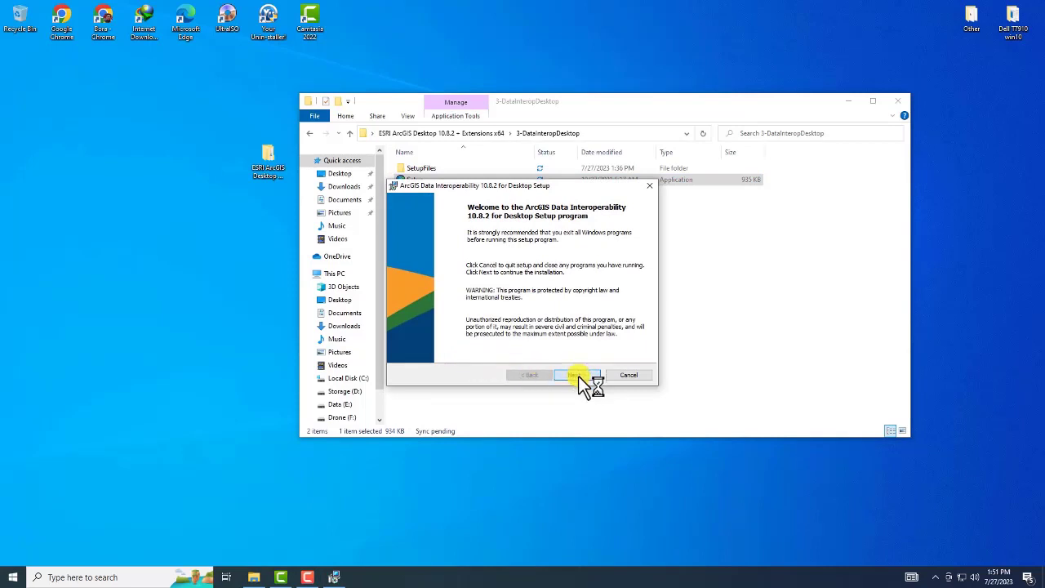
click(397, 336)
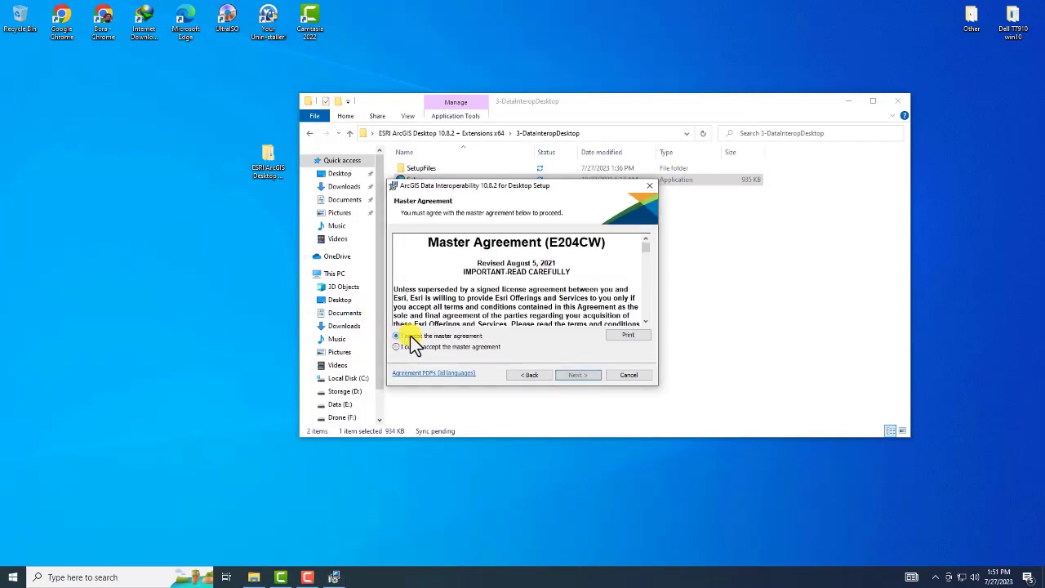
click(575, 374)
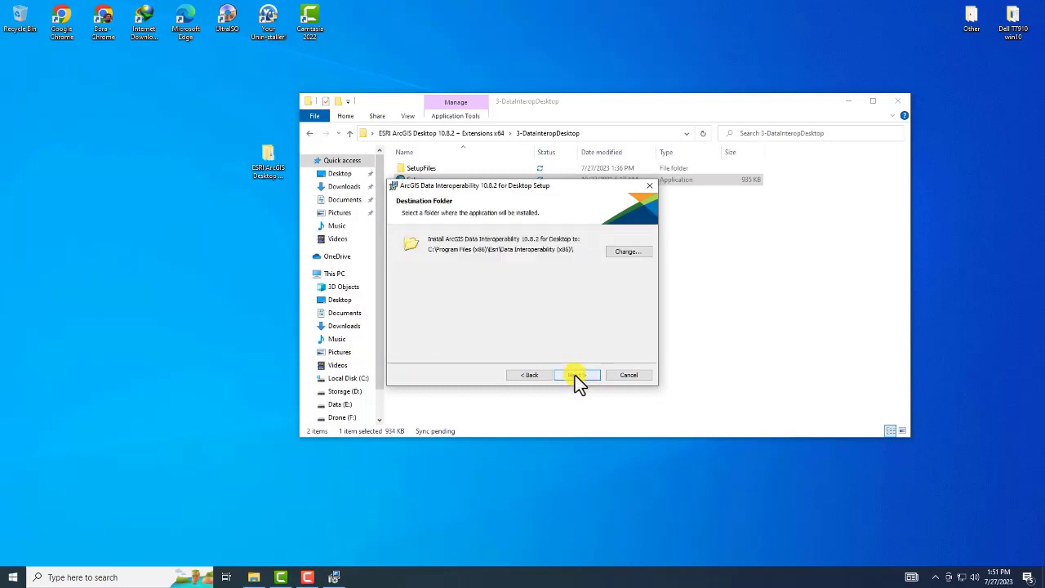
click(574, 375)
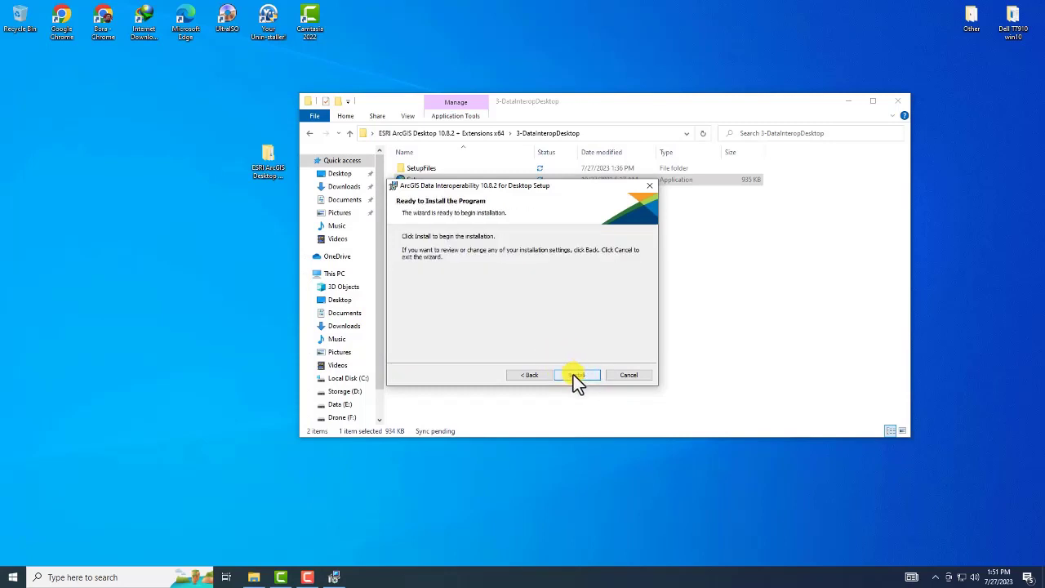
click(575, 375)
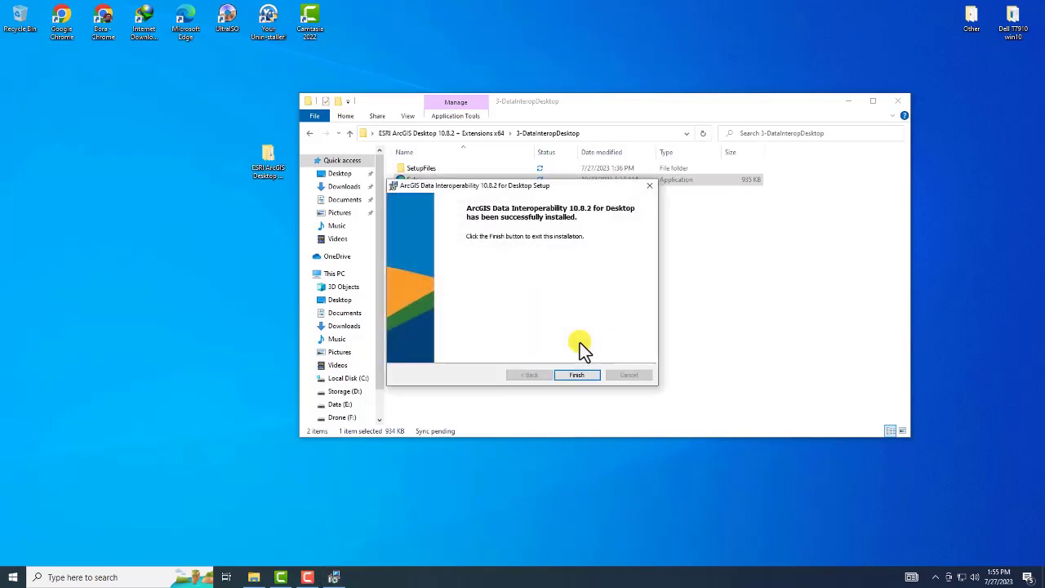
click(576, 376)
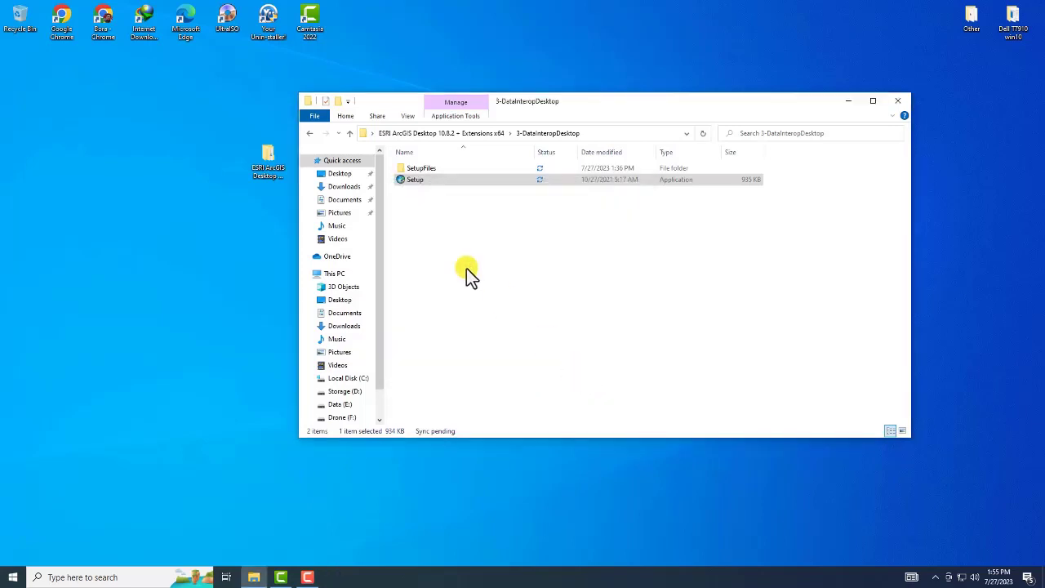
- Copy the AfCore file from the bin folder inside the installer's 4-Crack folder
click(349, 133)
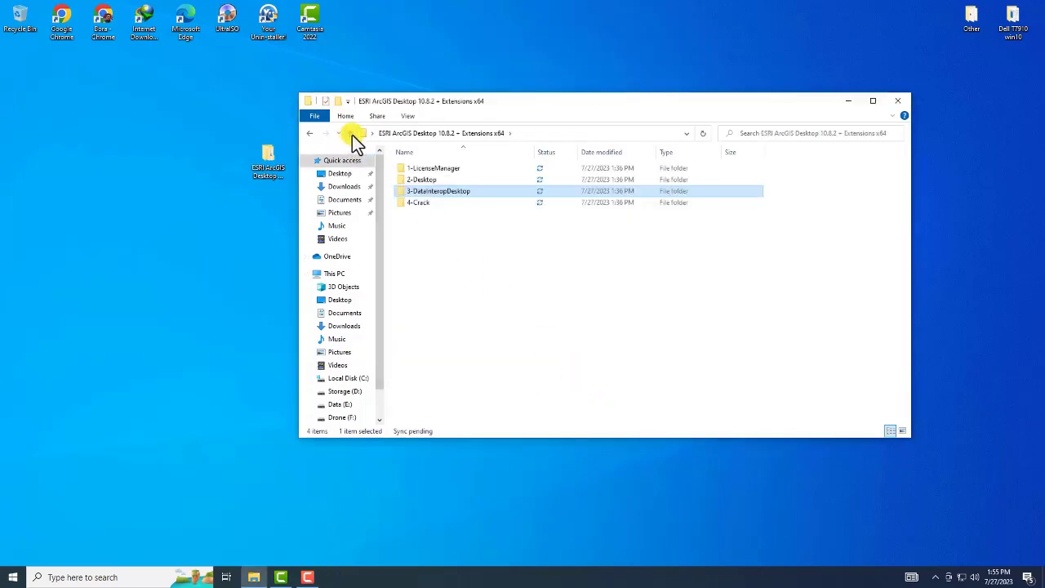
double_click(419, 203)
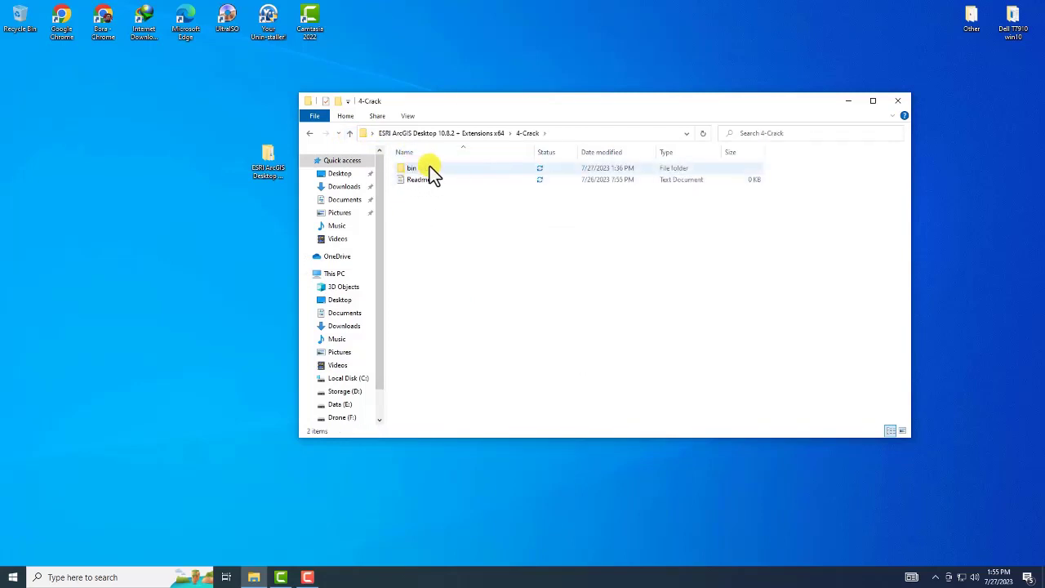
double_click(425, 169)
click(421, 170)
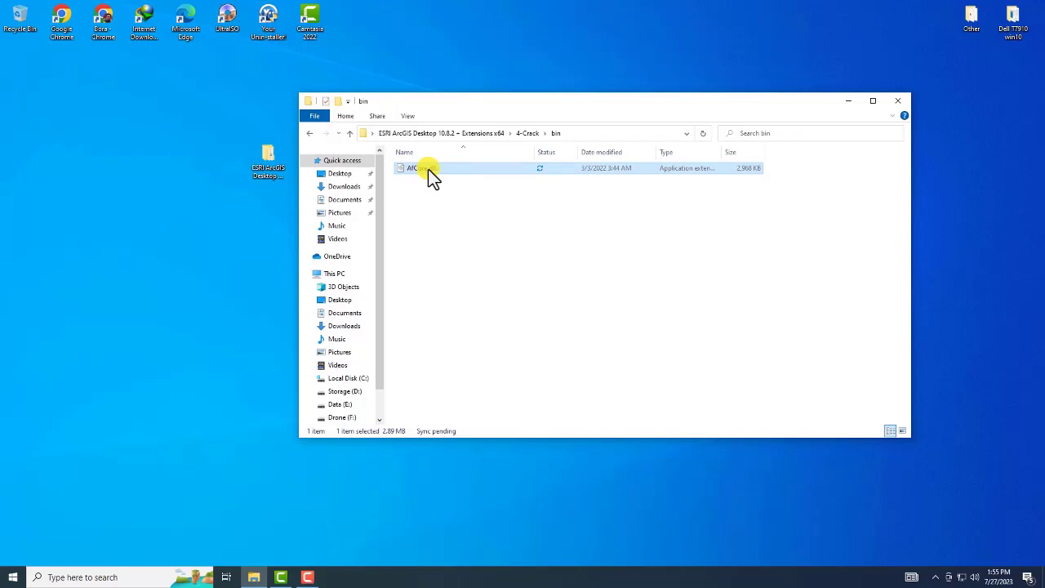
right_click(428, 168)
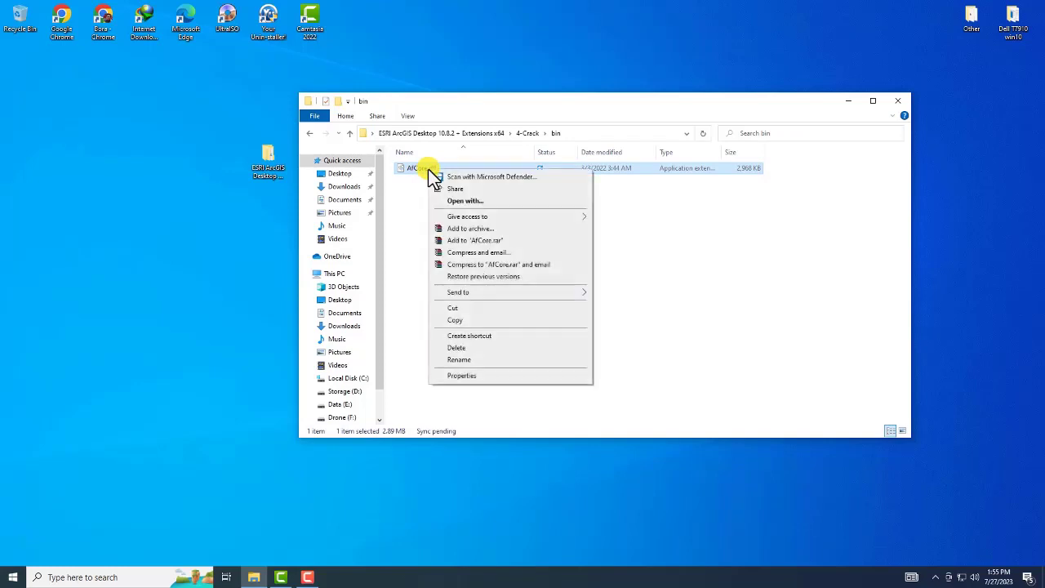
click(462, 321)
- Open the bin folder of the ArcGIS Desktop10.8 installation in Program Files (x86) on Local Disk (C:)
click(354, 379)
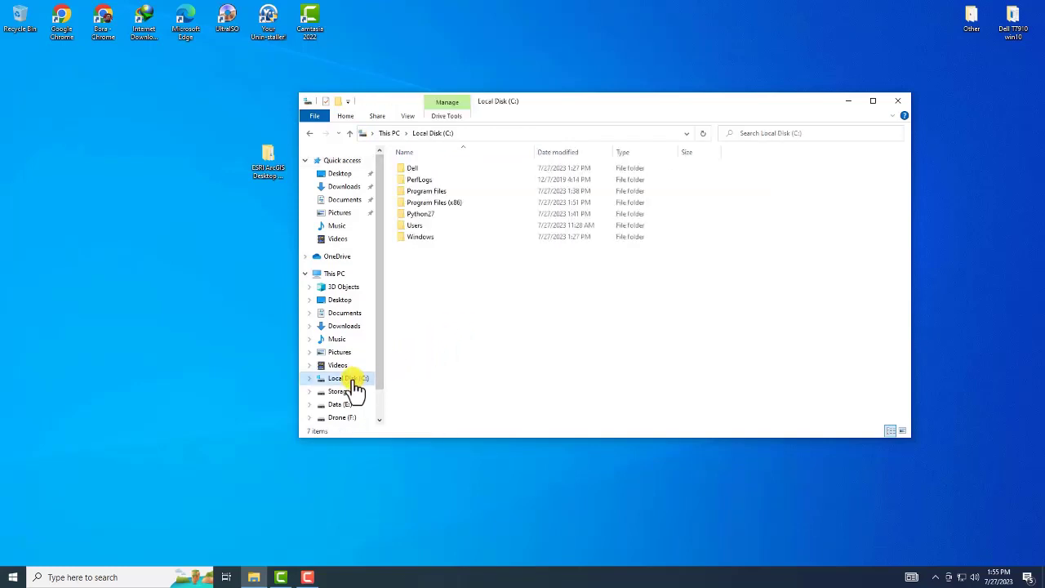
double_click(441, 202)
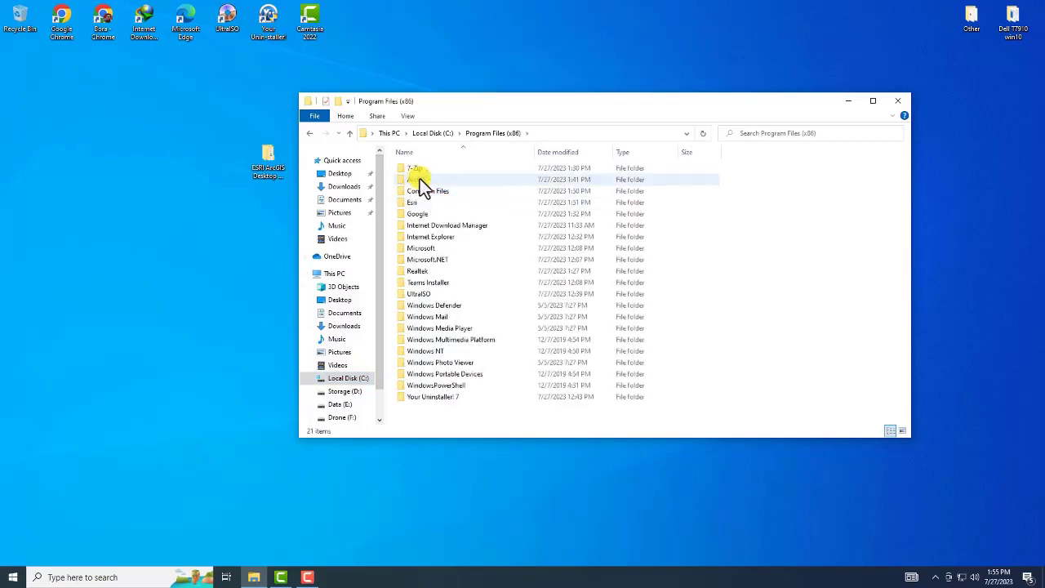
double_click(419, 179)
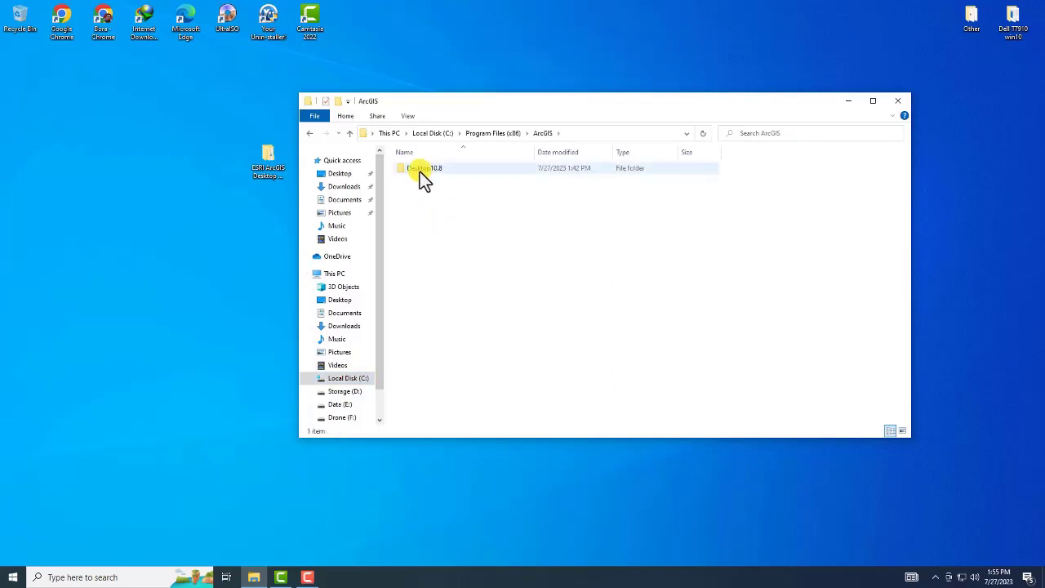
double_click(423, 171)
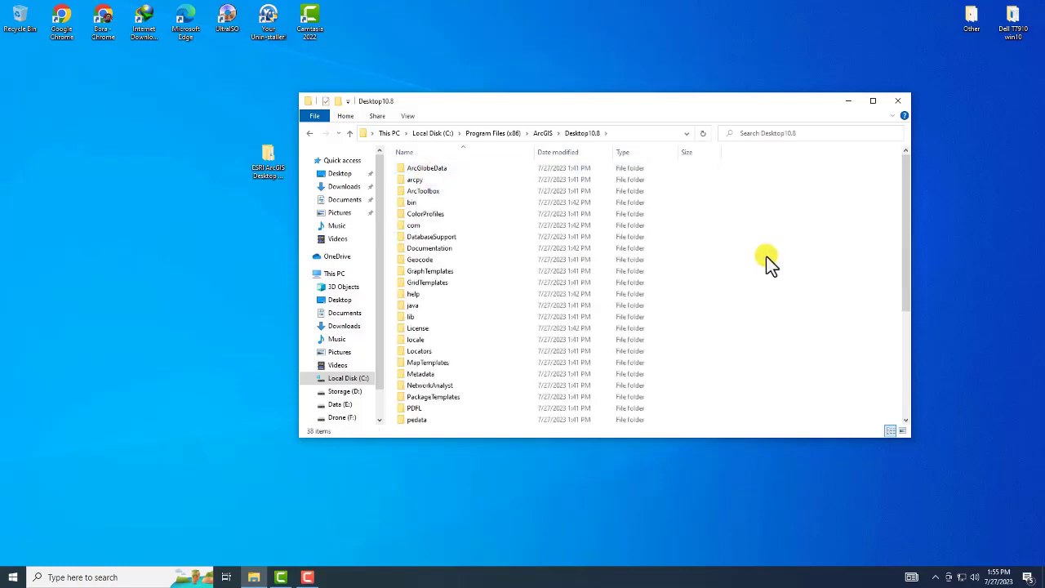
right_click(751, 248)
click(409, 202)
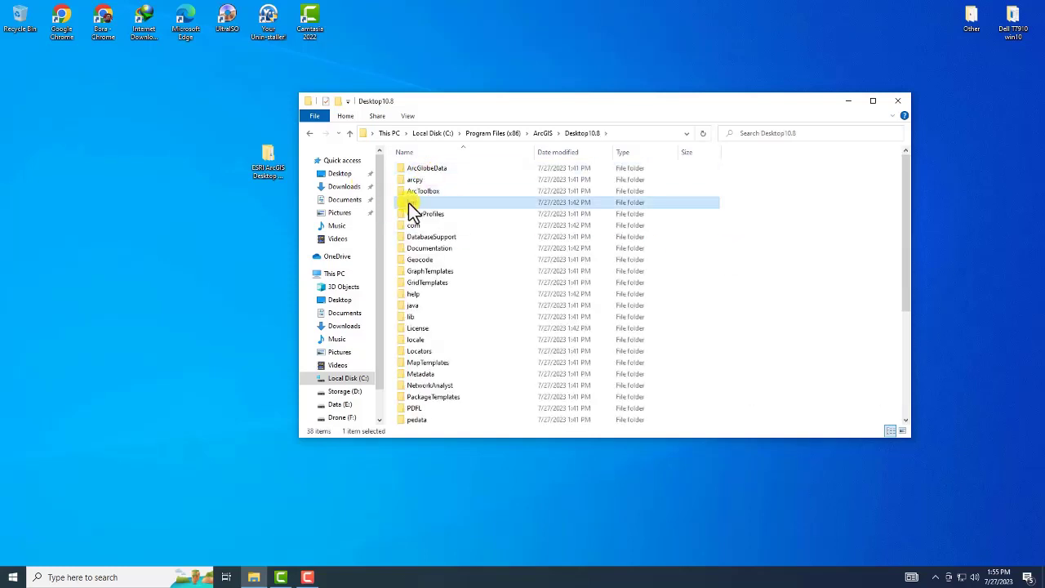
double_click(414, 202)
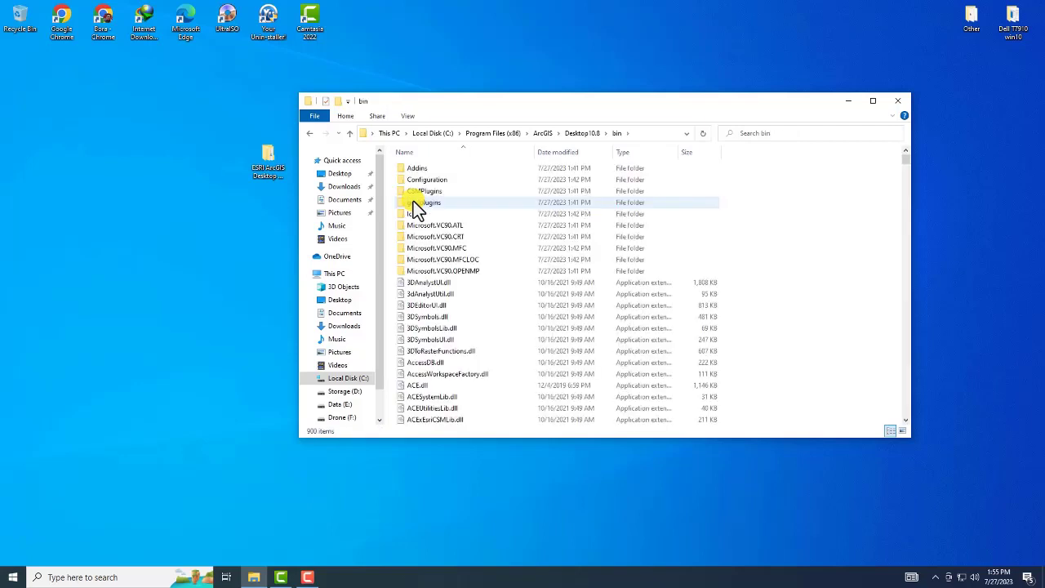
- Paste AfCore.dll into the Desktop10.8 bin folder, replacing the existing file, and close the folder window
right_click(749, 216)
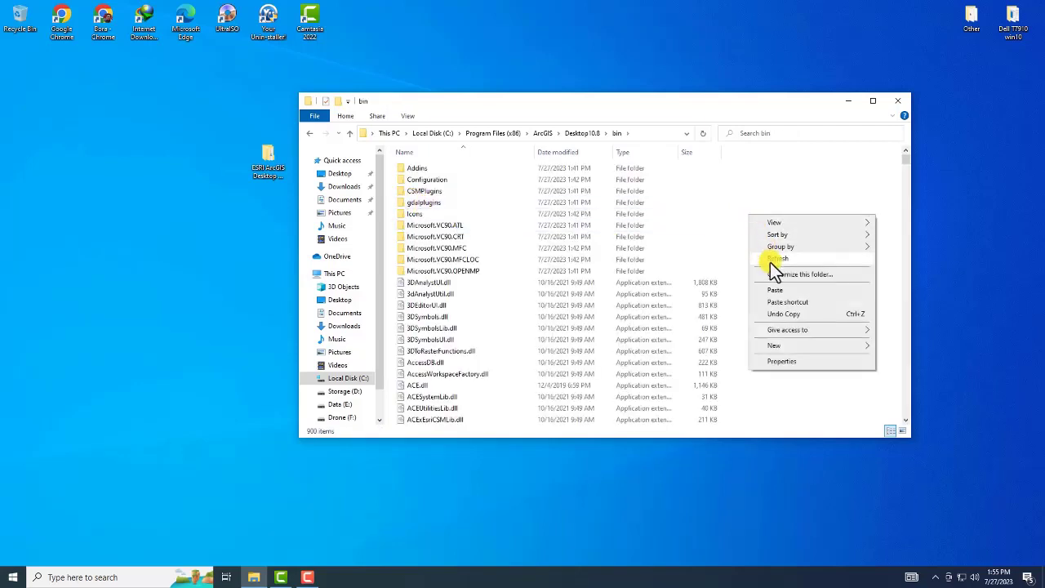
click(776, 291)
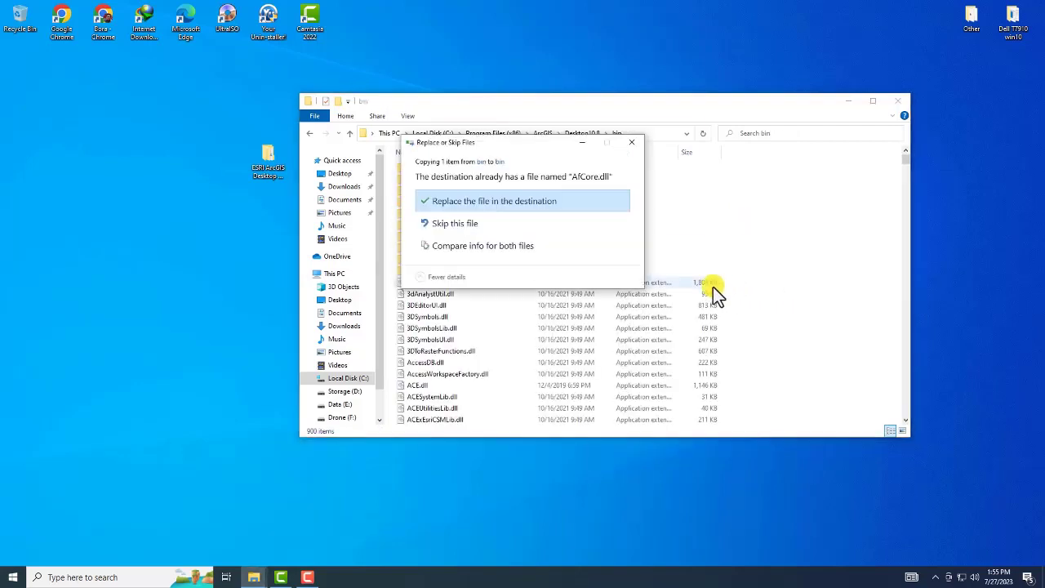
click(466, 200)
click(492, 216)
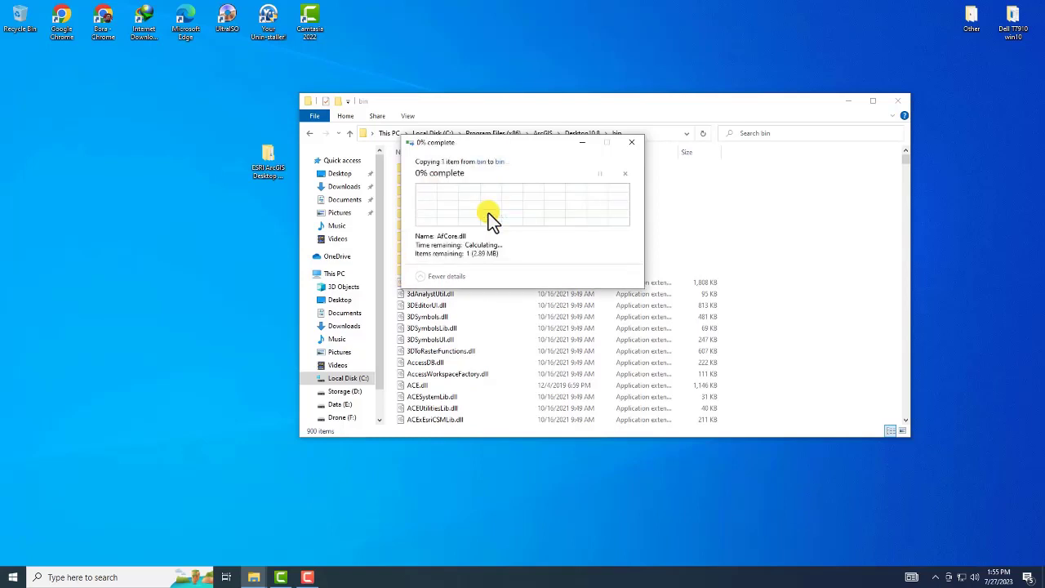
click(819, 282)
right_click(797, 253)
click(818, 297)
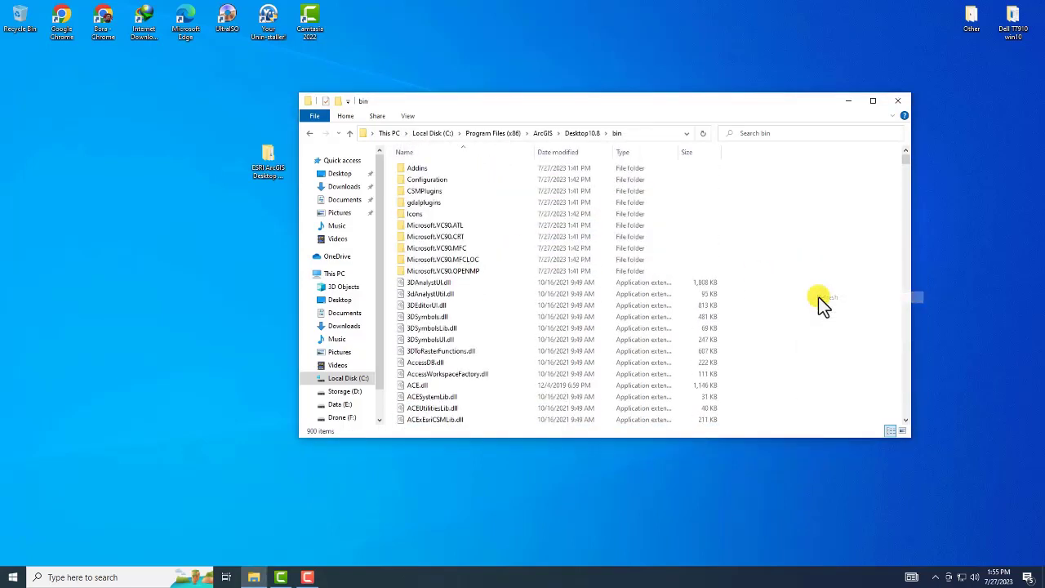
click(898, 100)
right_click(453, 165)
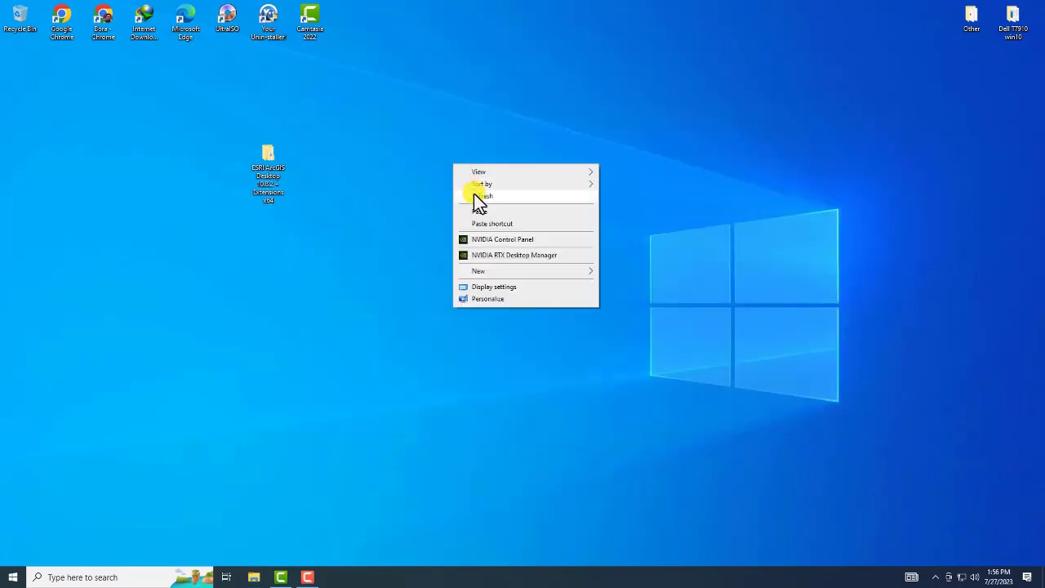
click(474, 197)
- Find and launch ArcMap 10.8.2, dismiss the Getting Started dialog and maximize the program window
click(105, 574)
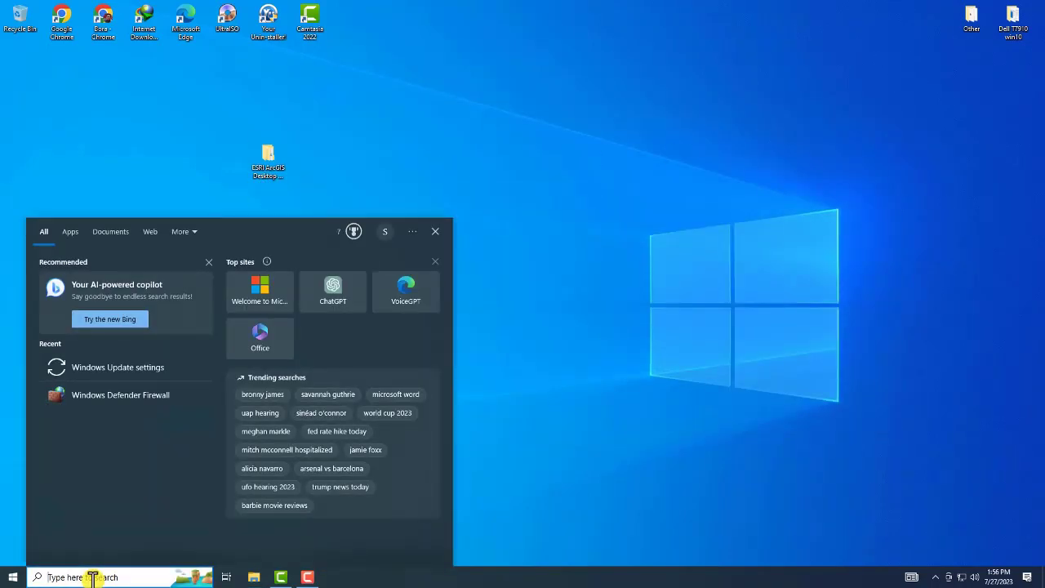
text(arc)
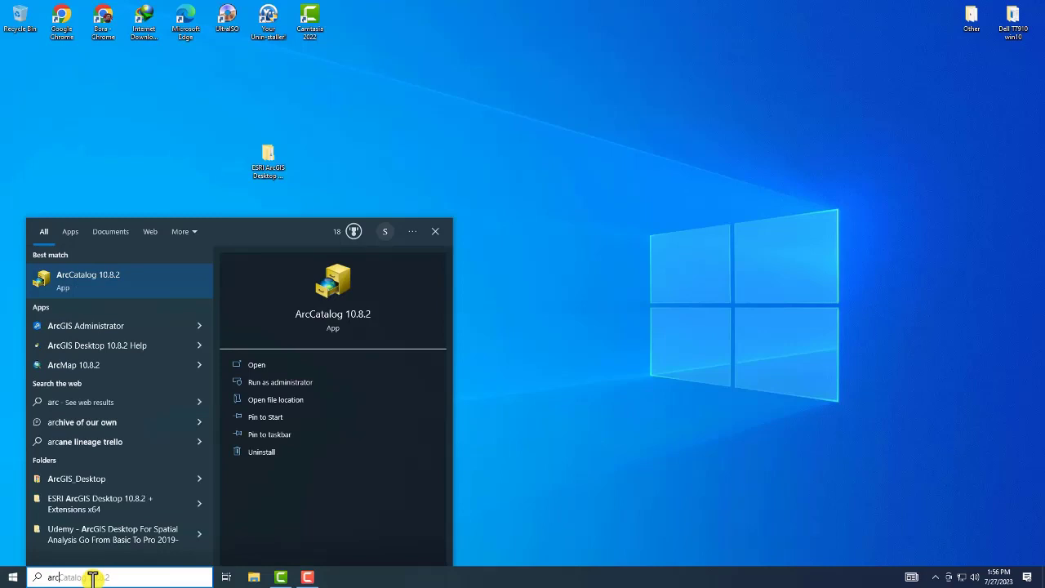
text(Map)
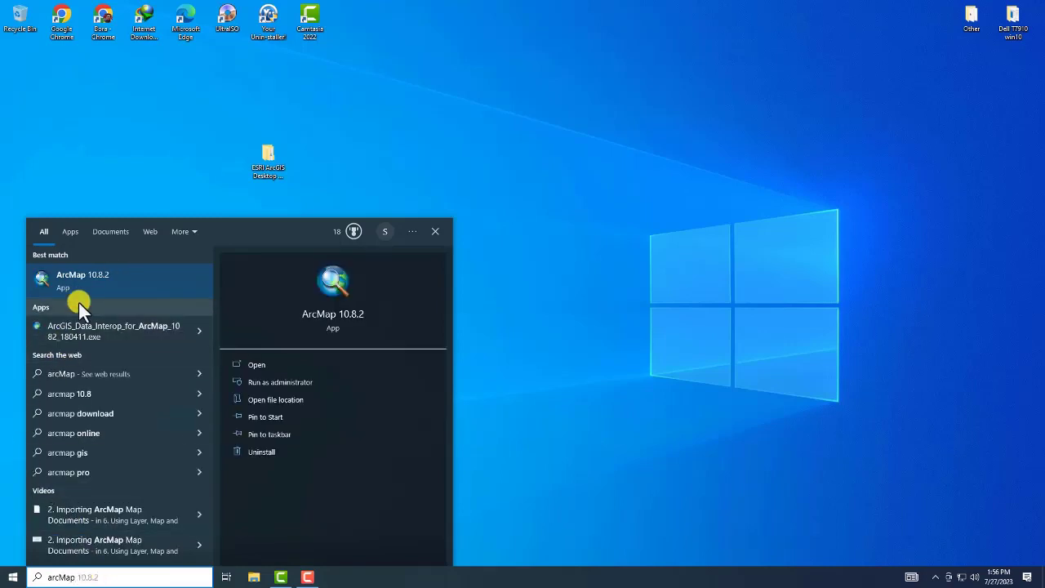
click(78, 279)
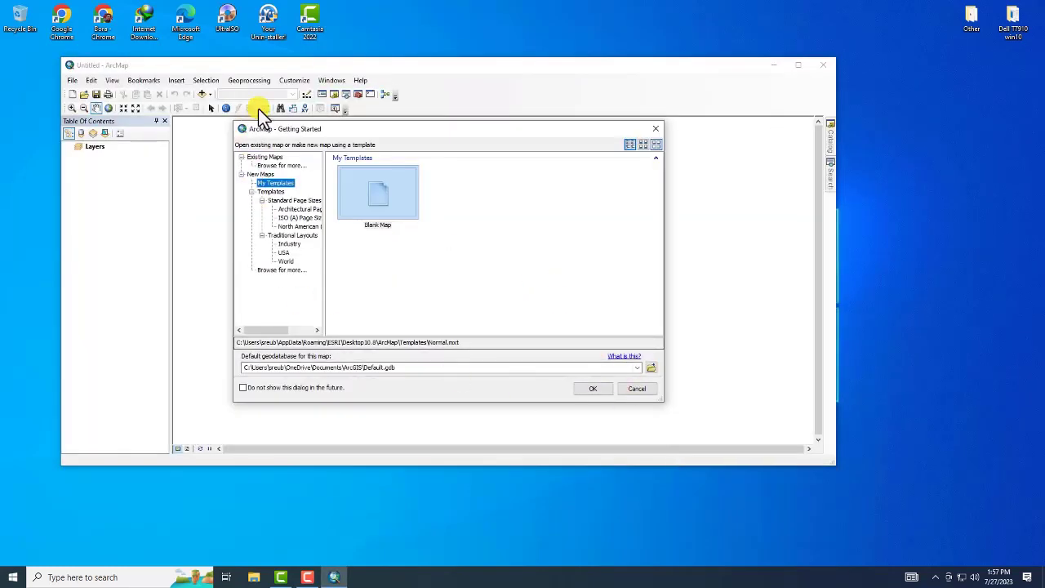
click(629, 388)
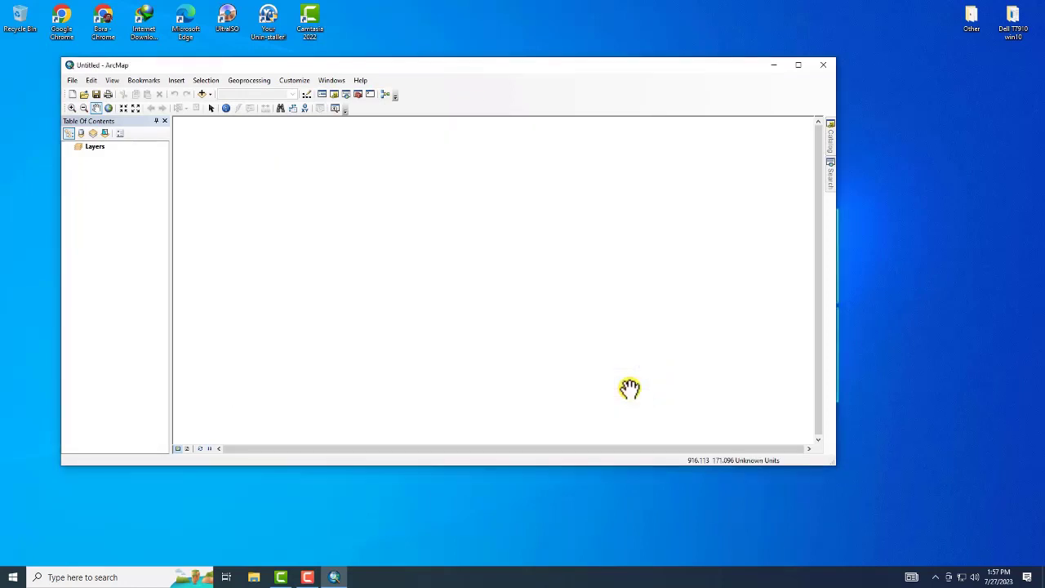
click(798, 65)
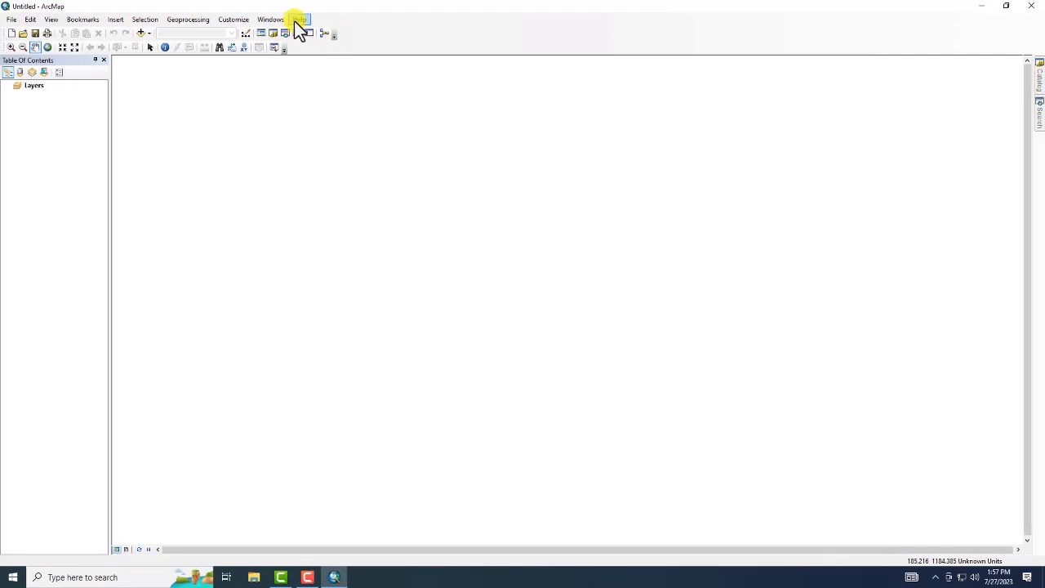
- Check the version and license type in the About ArcGIS Desktop information, and close it
click(296, 19)
click(307, 58)
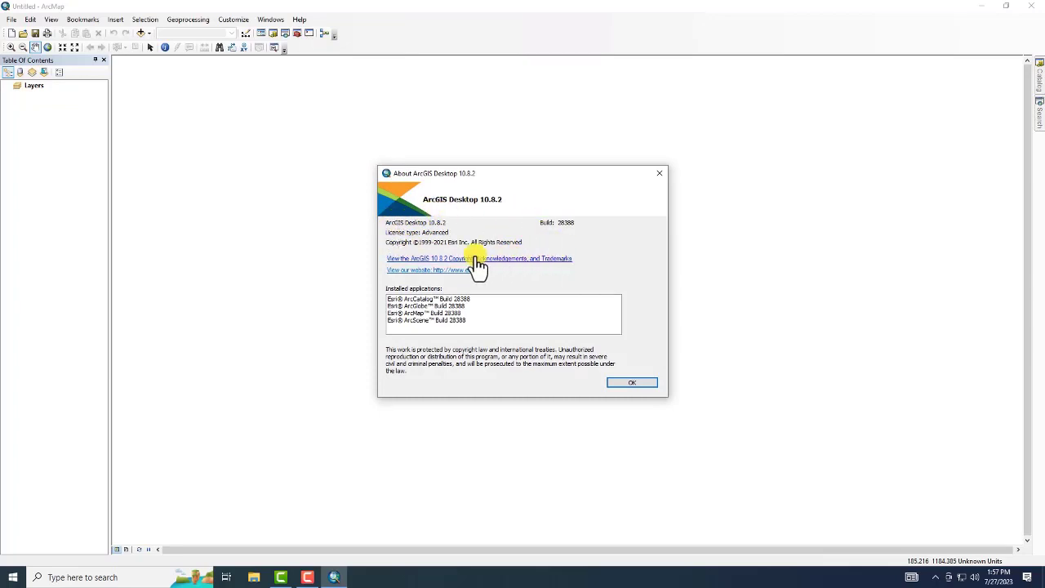
click(630, 383)
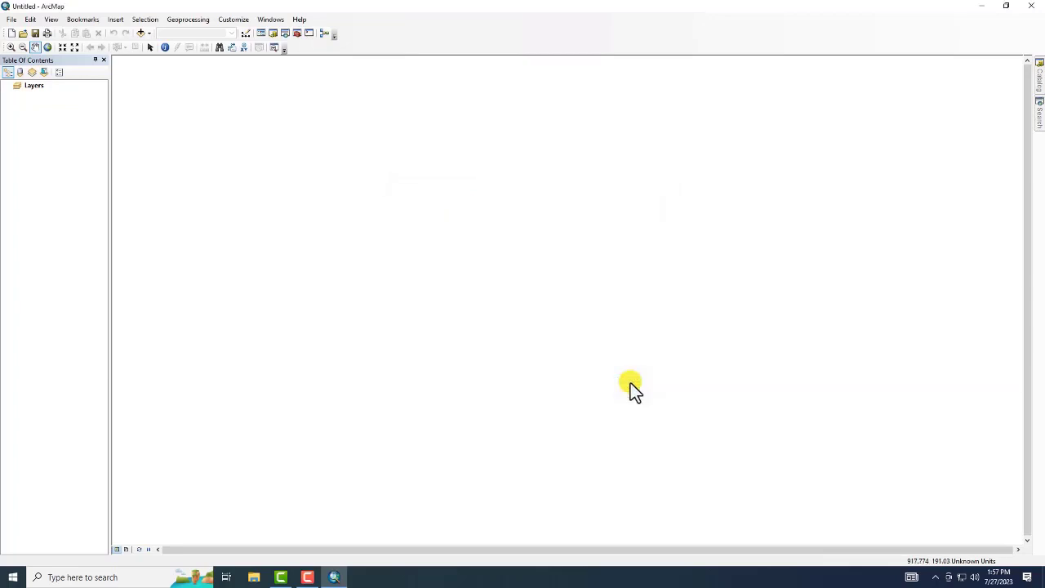